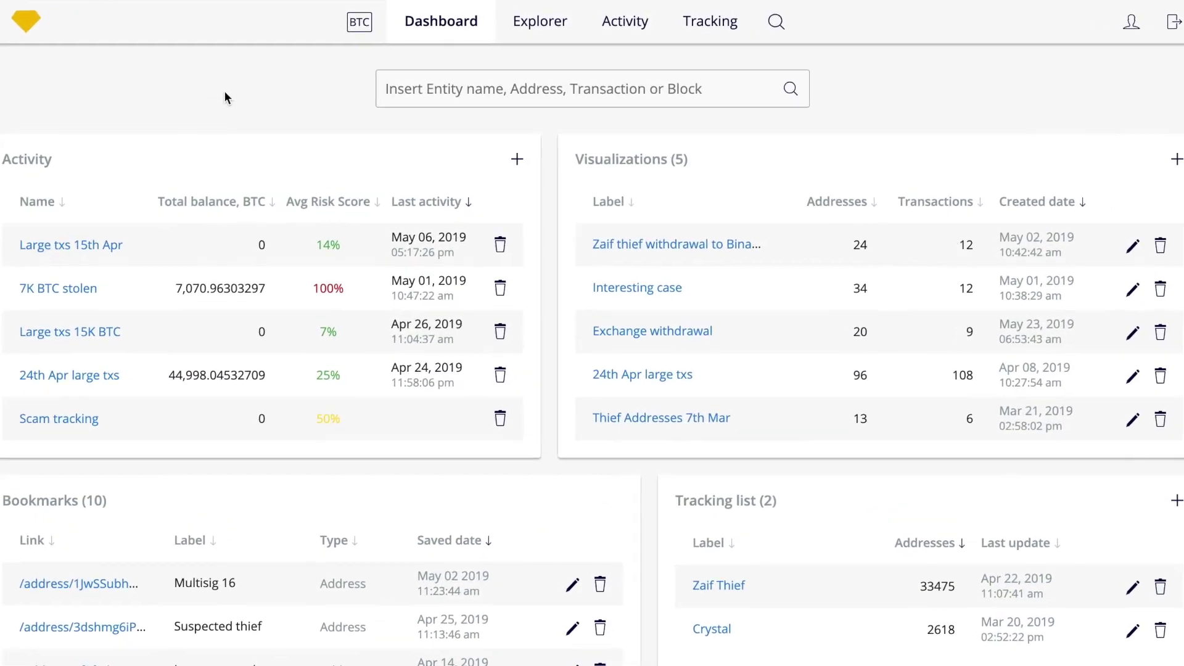
- Search for Zaif and open its entity page, a trusted exchange with 0% risk
left_click(459, 178)
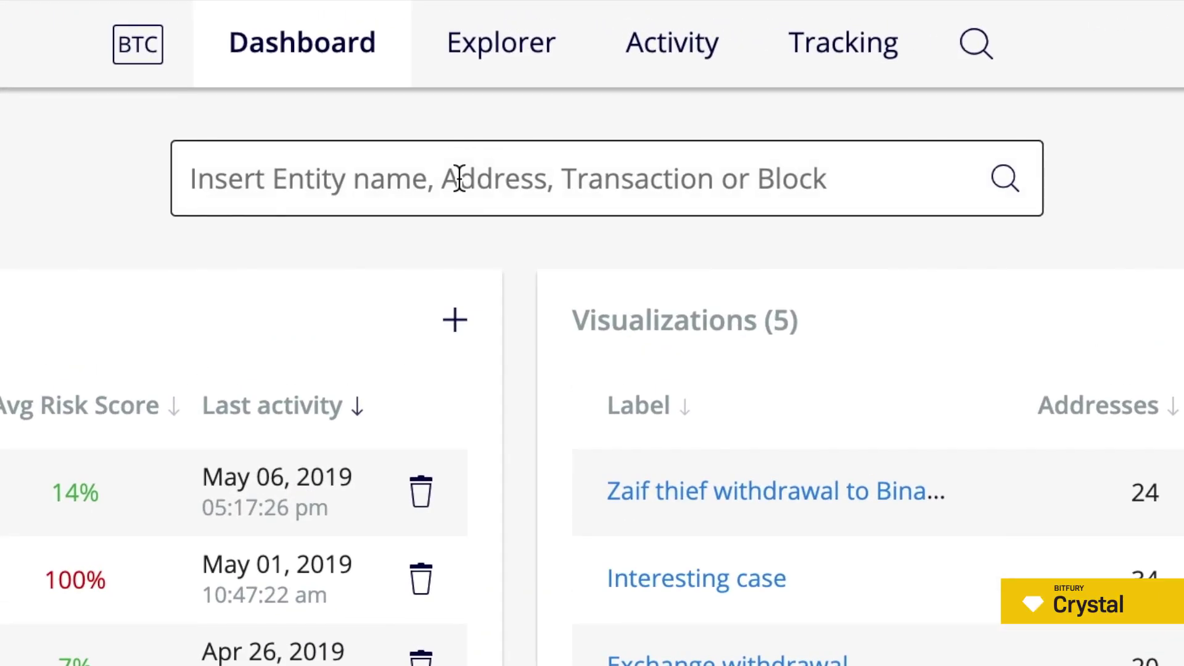
type("Zaif")
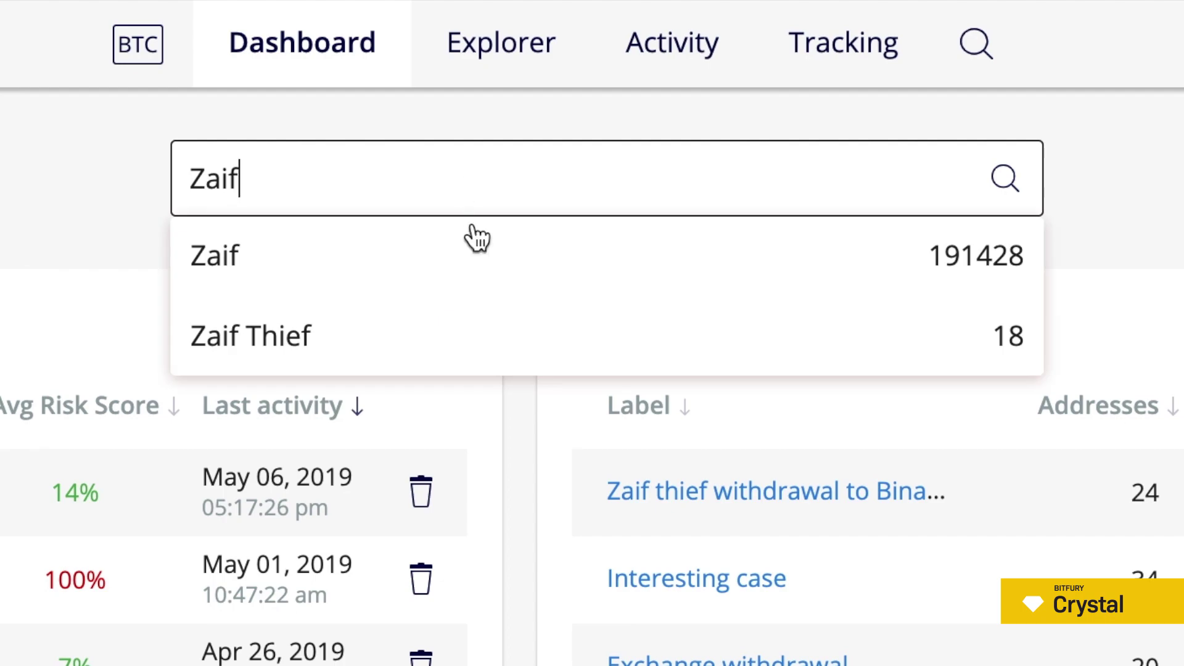
left_click(481, 264)
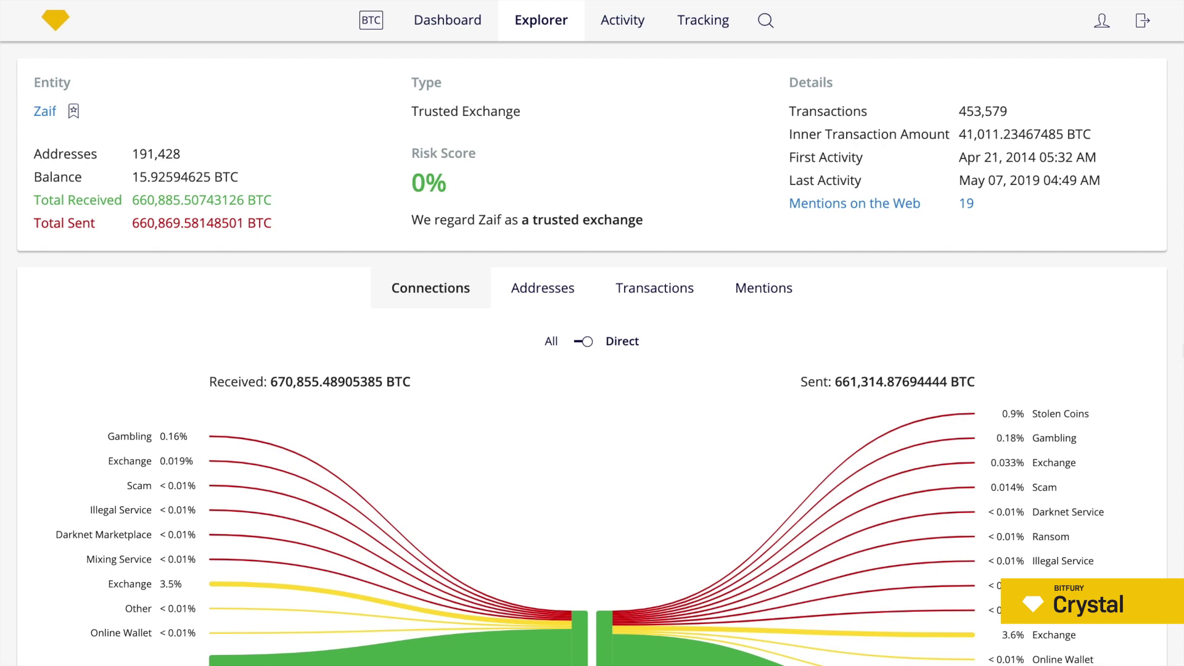
scroll(592, 332, "down", 5)
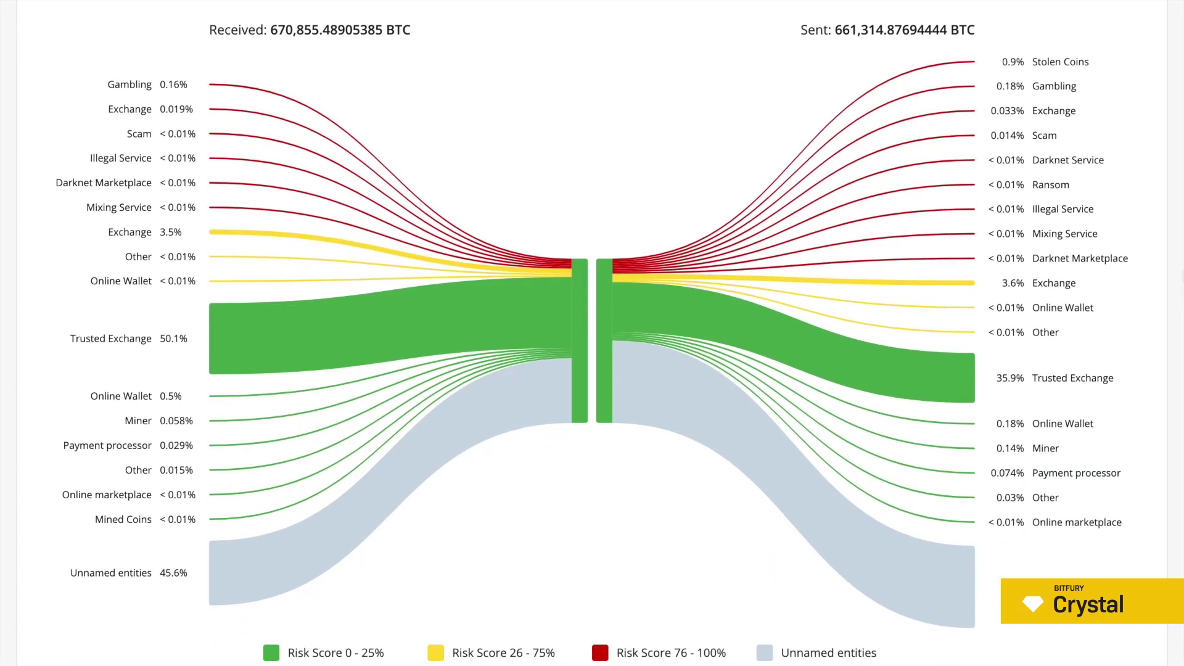
scroll(591, 333, "up", 2)
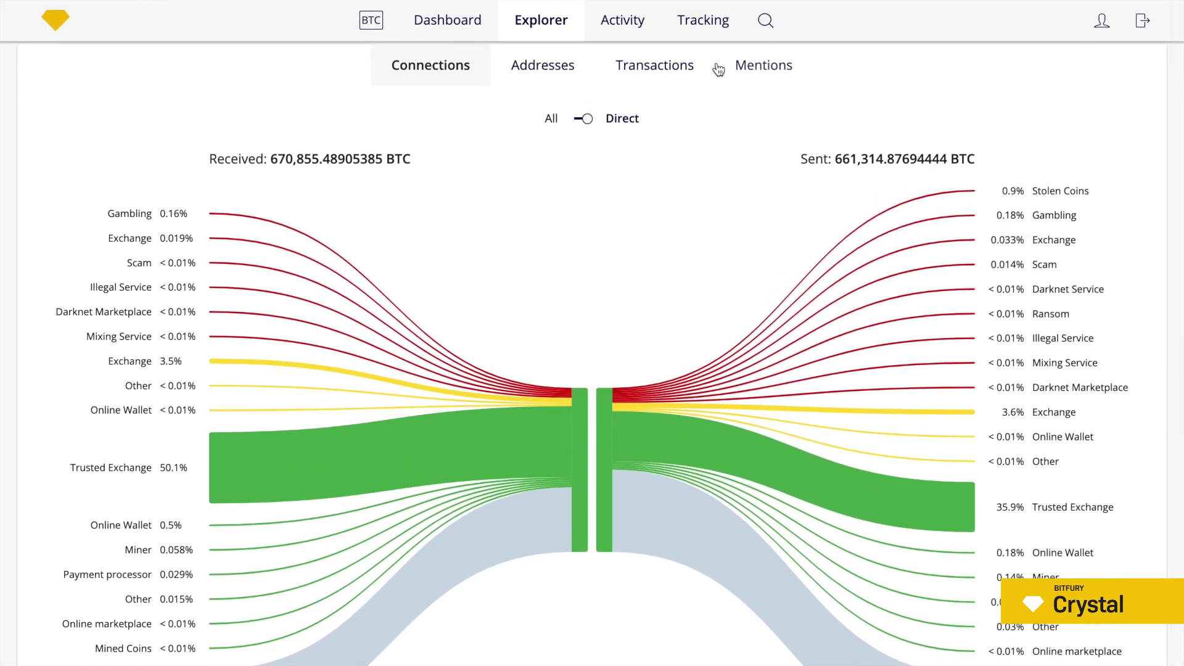
- Filter Zaif's transactions to 09/14/2018 08:00–09:00 and expand the 5,000 BTC Zaif Thief transfer
left_click(687, 76)
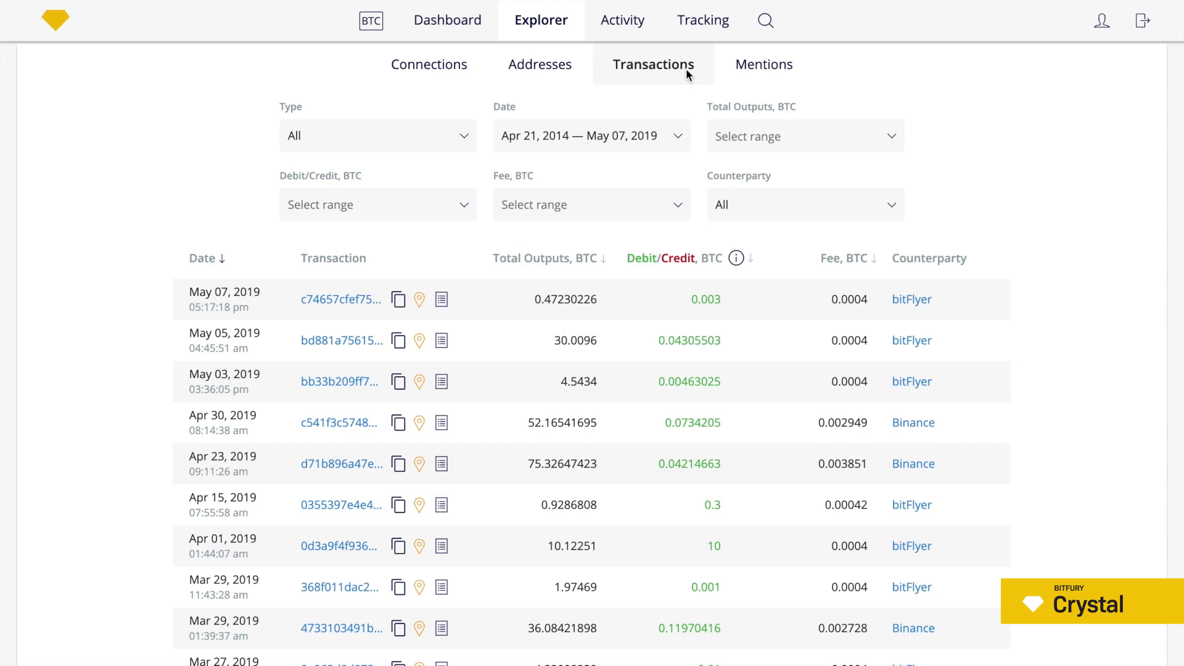
left_click(677, 137)
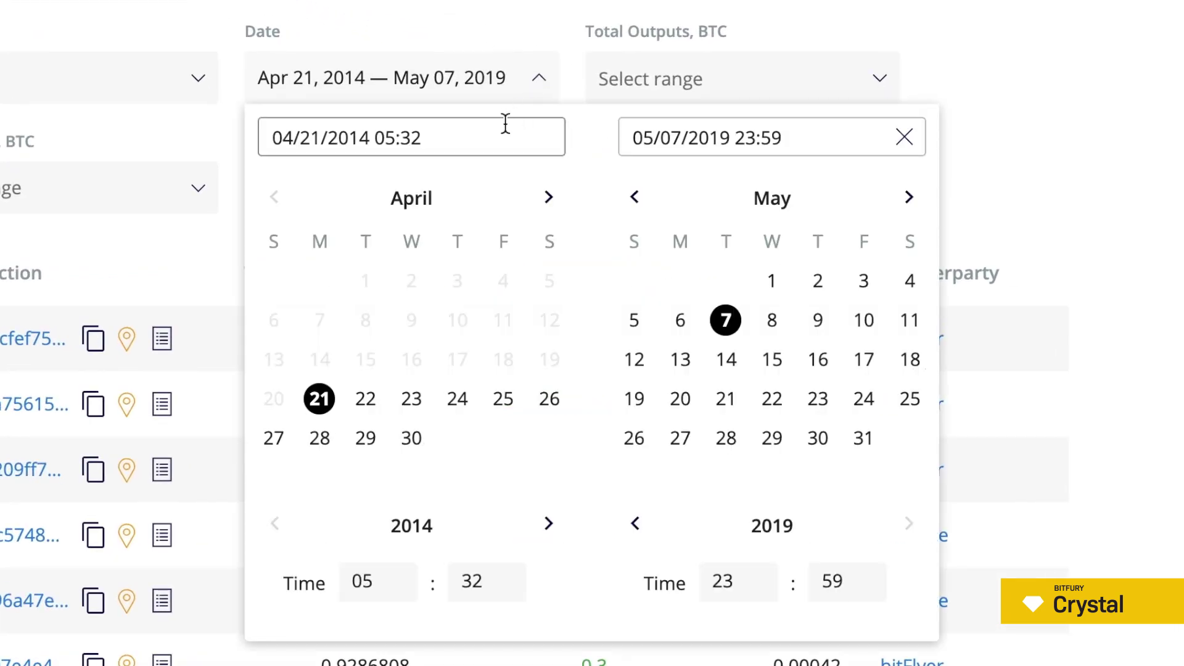
left_click(505, 123)
key("ctrl+a")
type("09/14/2018 08:00")
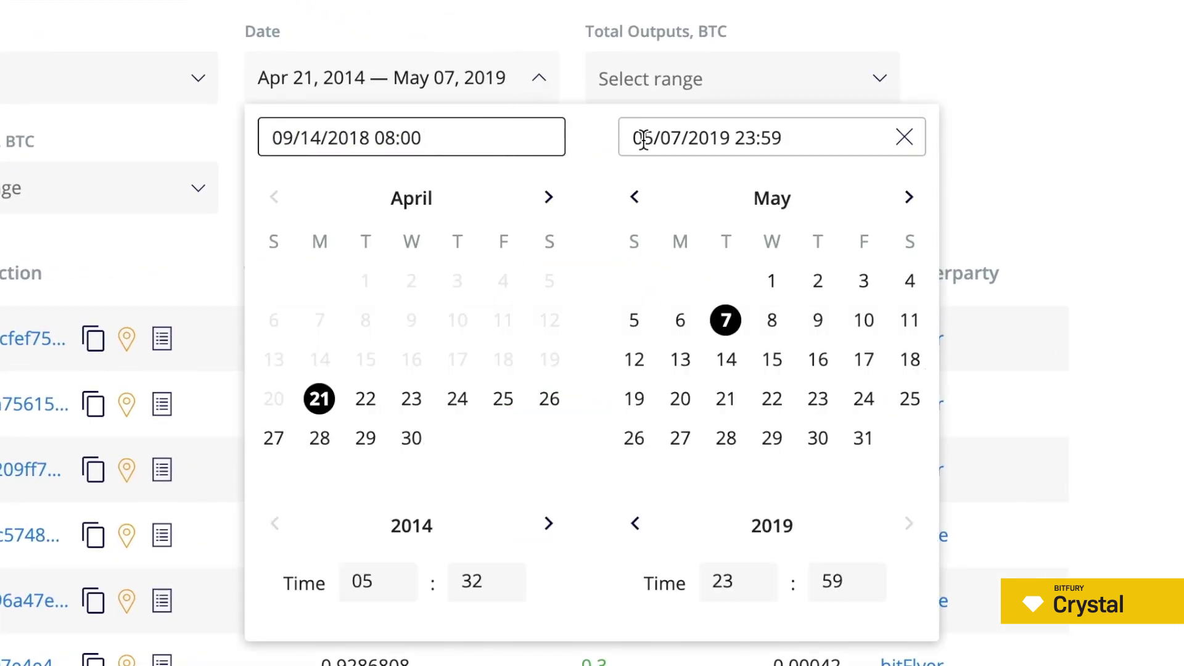
left_click(800, 140)
key("ctrl+a")
type("09/14/2018 09:00")
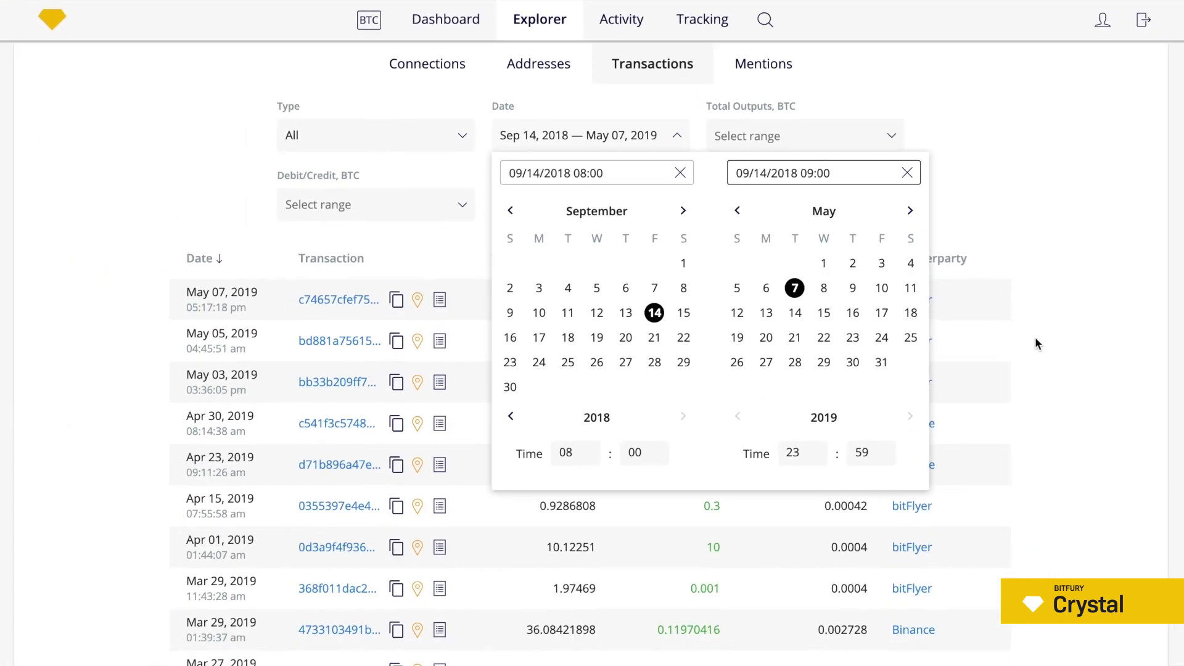
left_click(1035, 343)
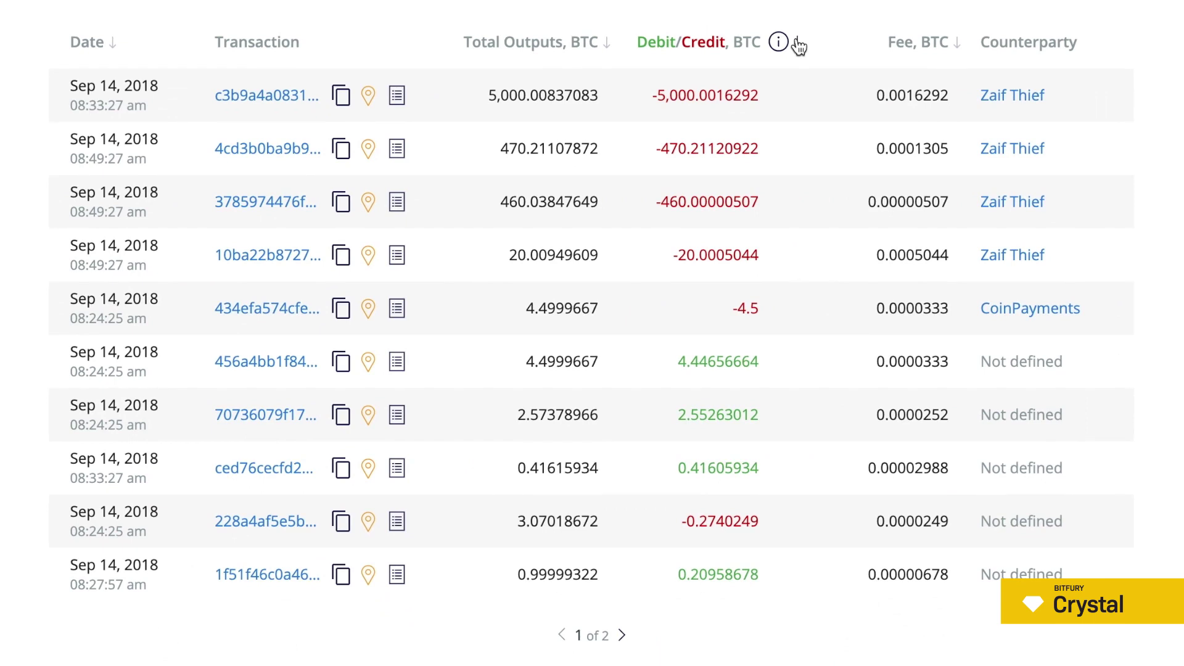
left_click(396, 96)
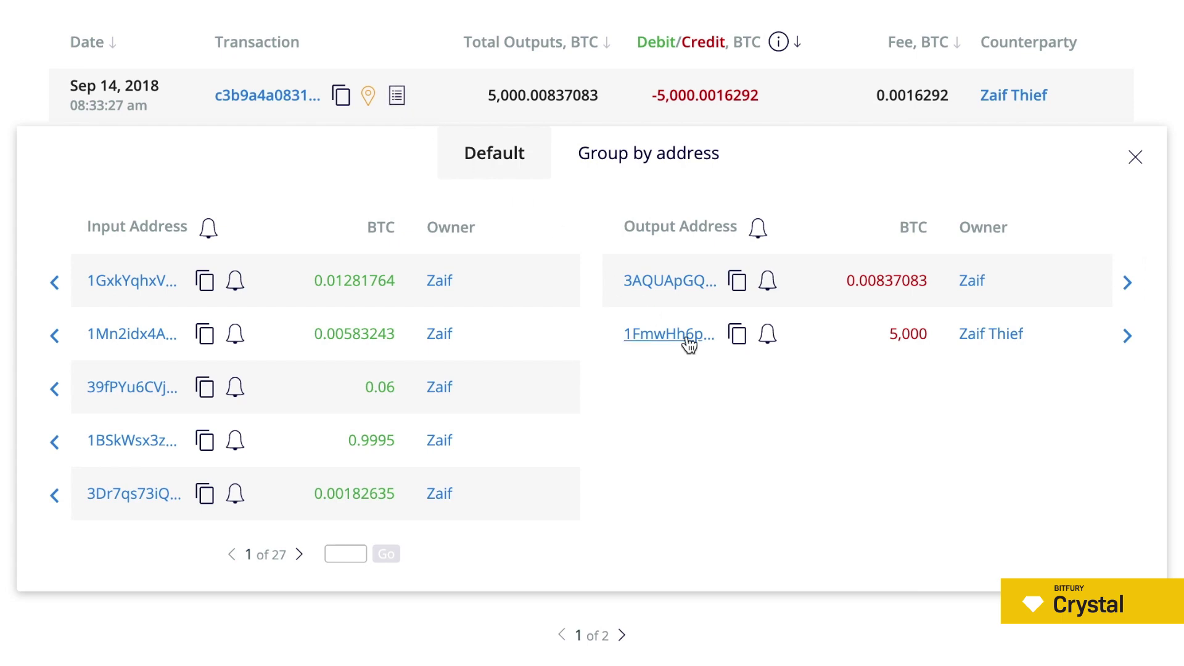
- Open the Zaif Thief receiving address and view it as a visualization graph
left_click(689, 343)
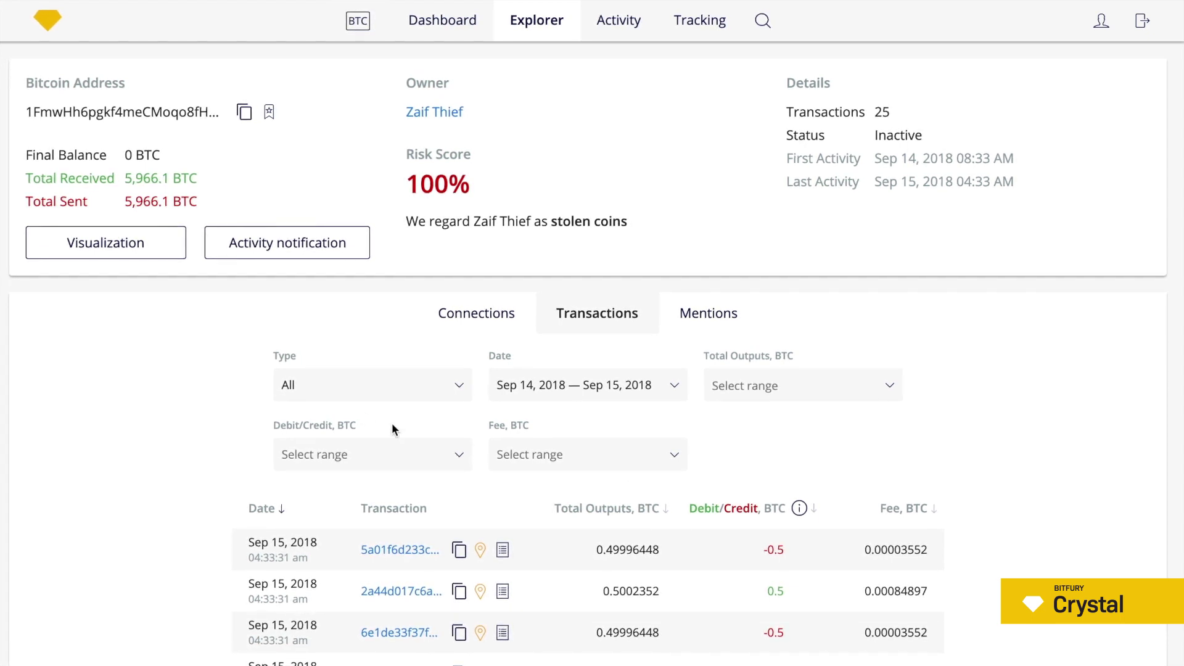
left_click(128, 247)
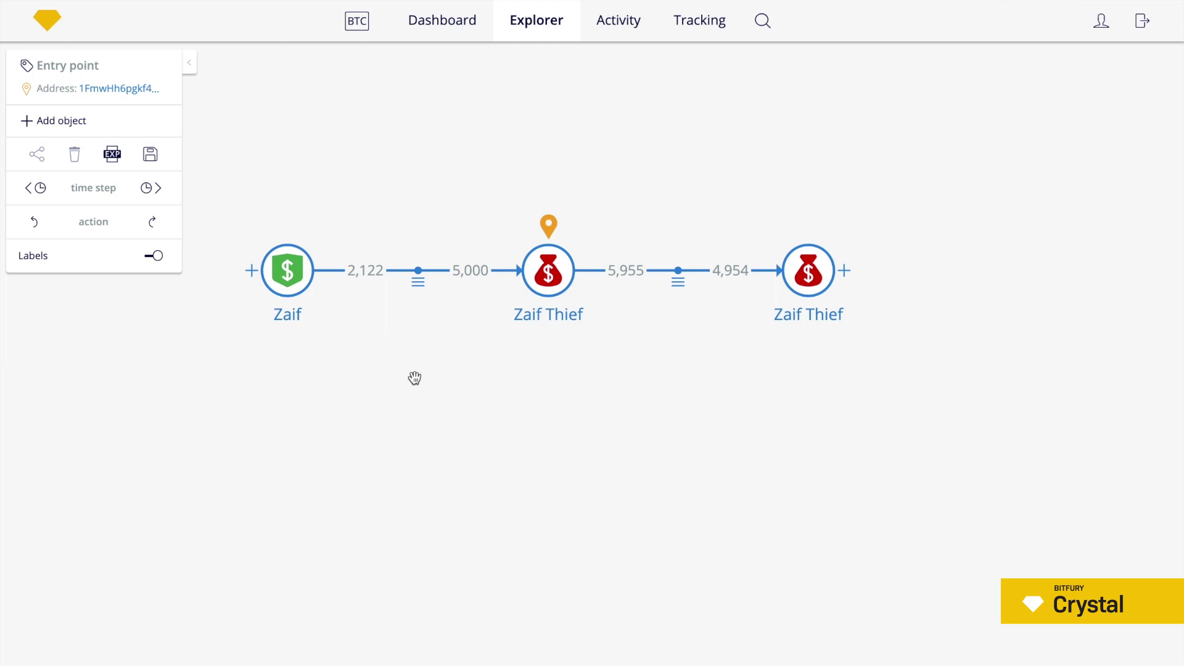
- Add the remaining Zaif input addresses and the thief transaction's other output address to the graph
left_click(418, 272)
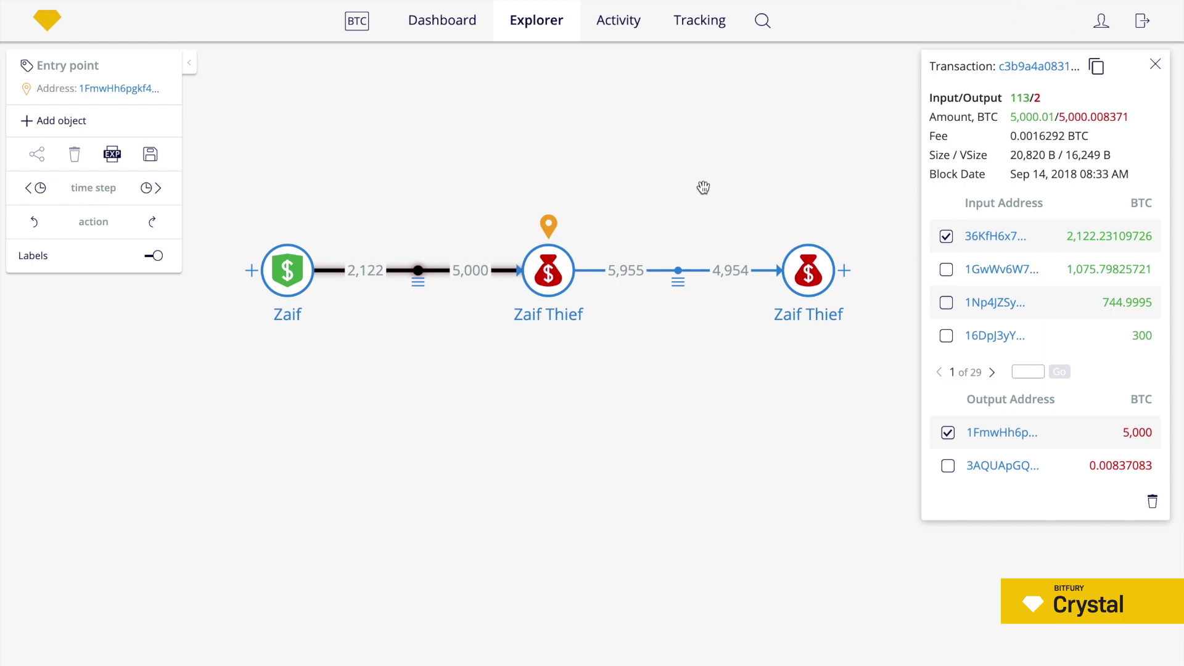
left_click(946, 269)
left_click(945, 302)
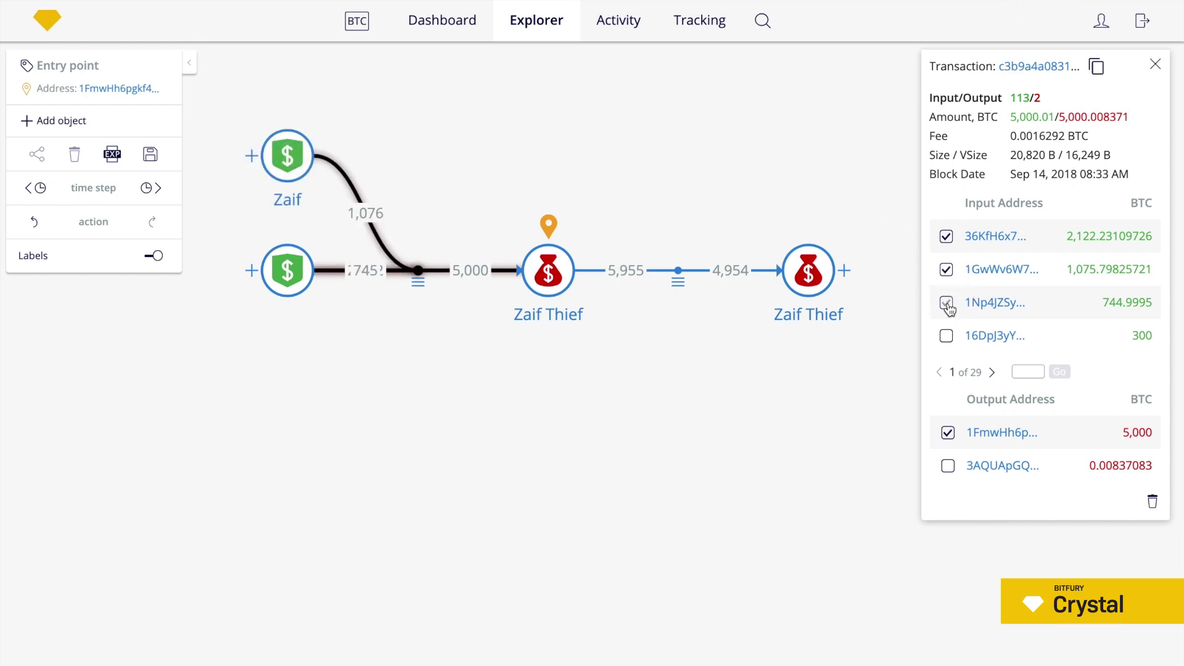
left_click(946, 335)
left_click(684, 425)
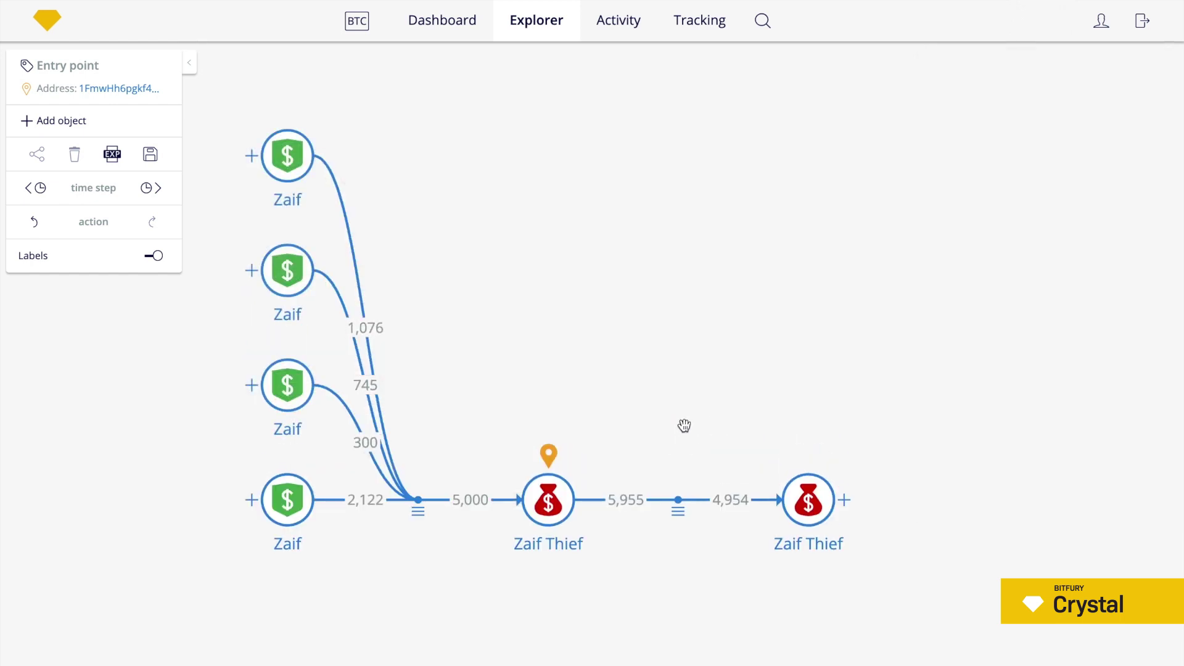
left_click(680, 512)
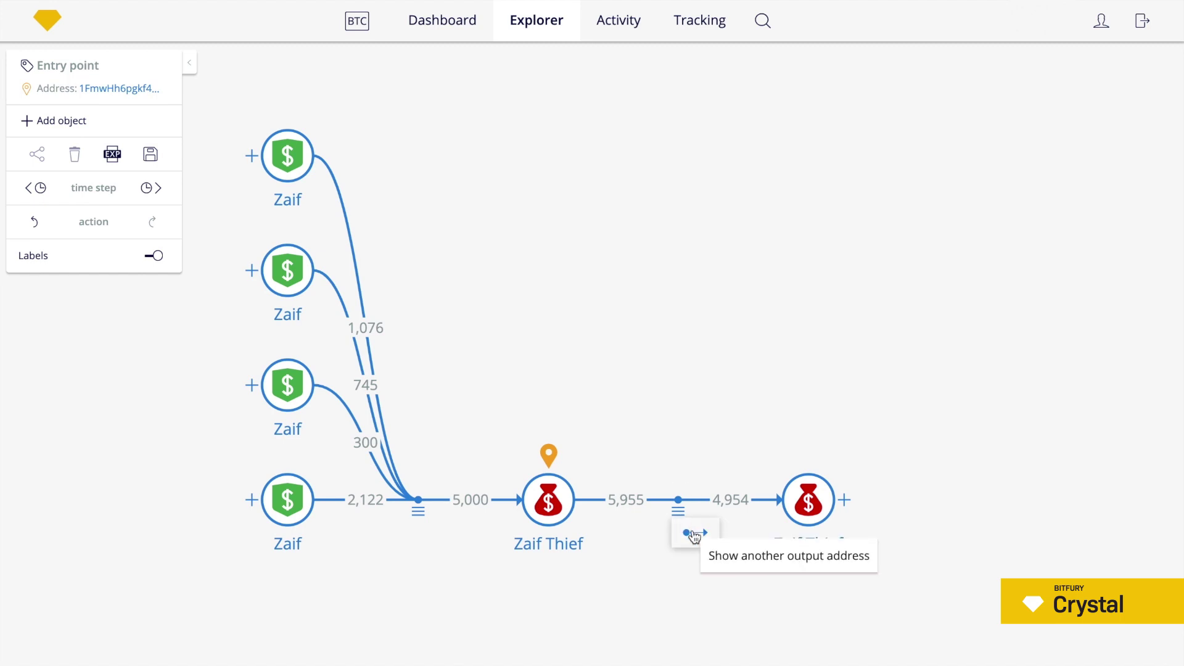
left_click(694, 531)
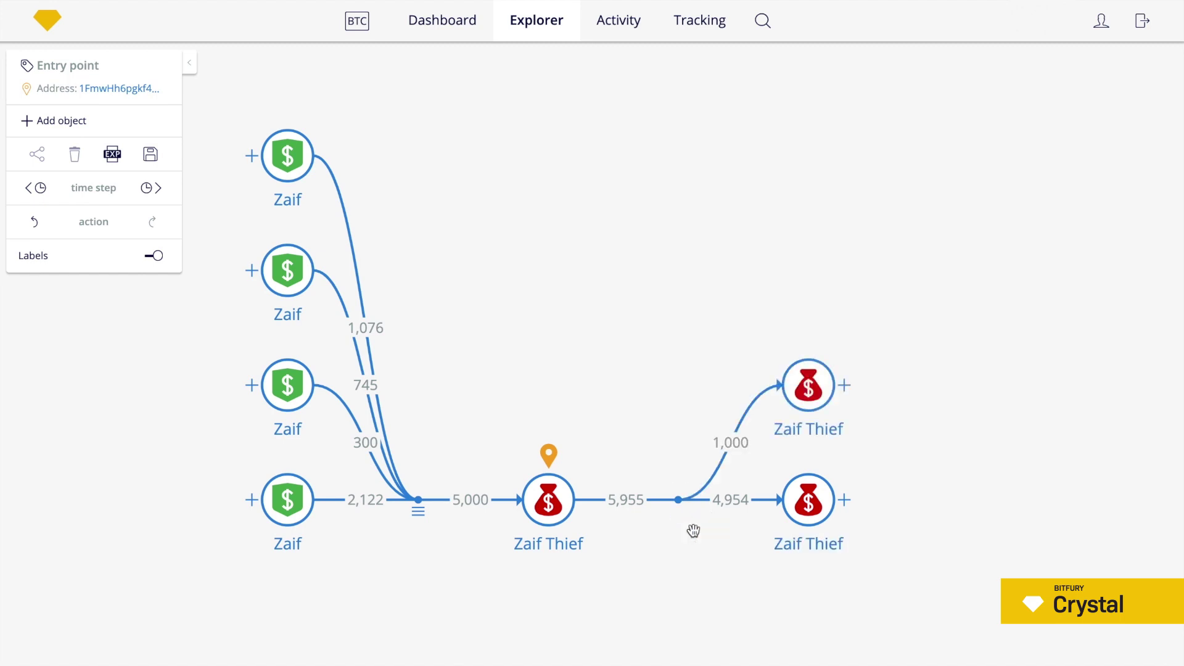
- Step the graph forward, reveal the 1,000 BTC output, and copy the 5,000 BTC transaction ID
left_click(158, 189)
left_click(934, 402)
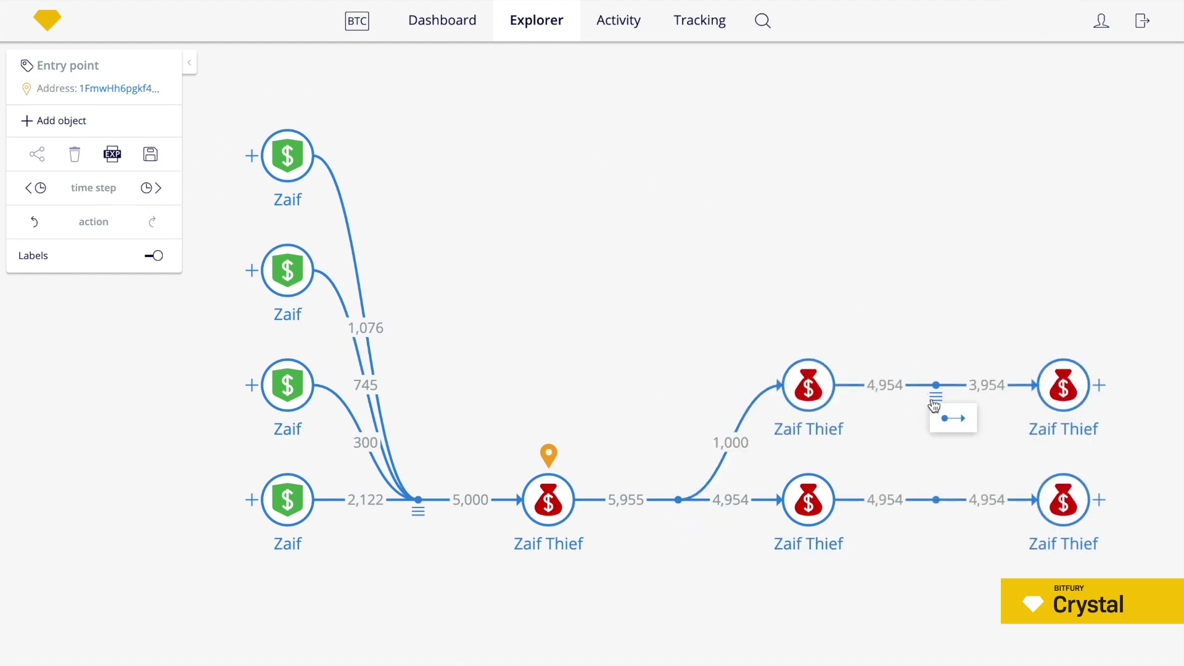
left_click(947, 414)
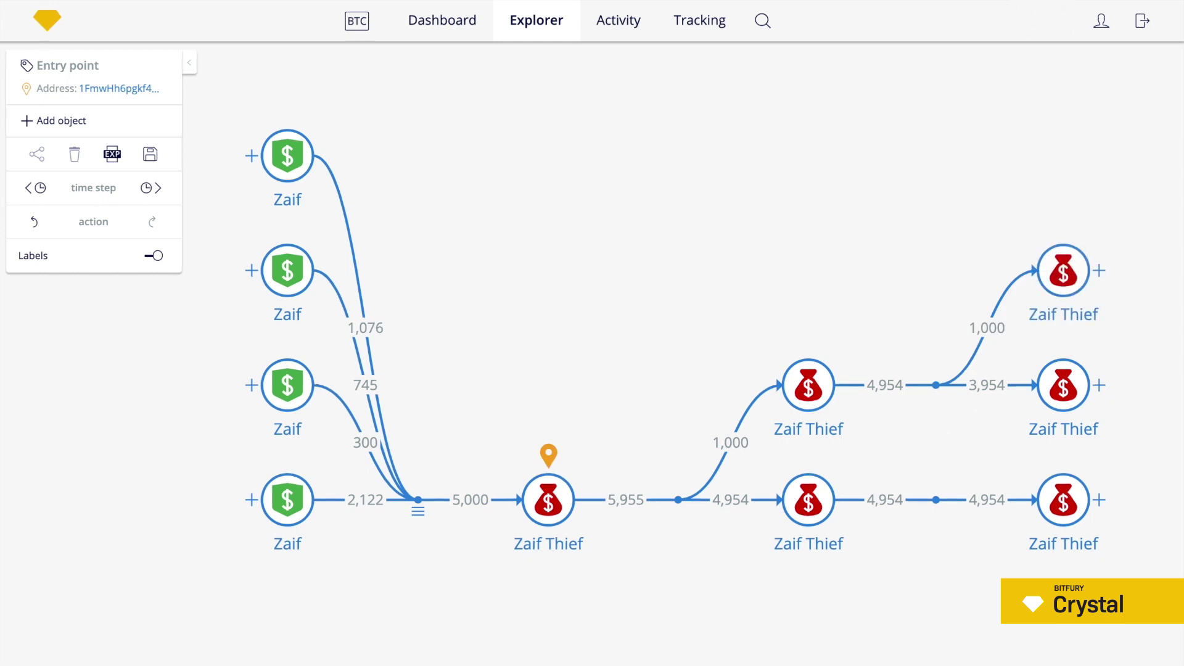
left_click(421, 506)
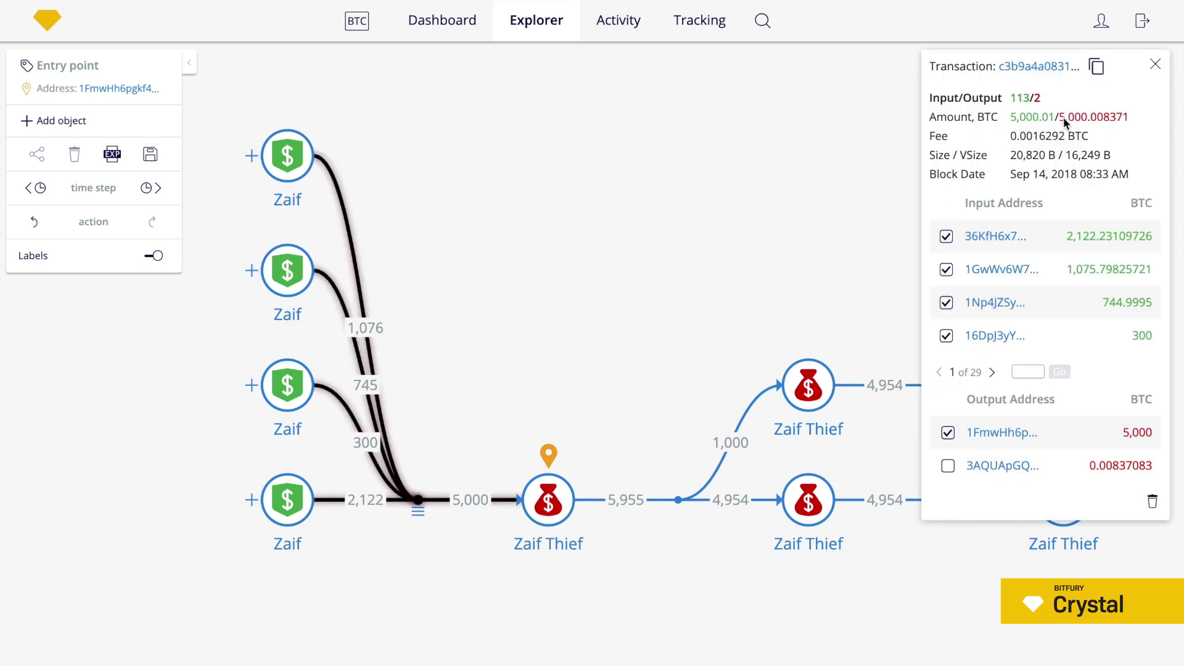
left_click(1097, 73)
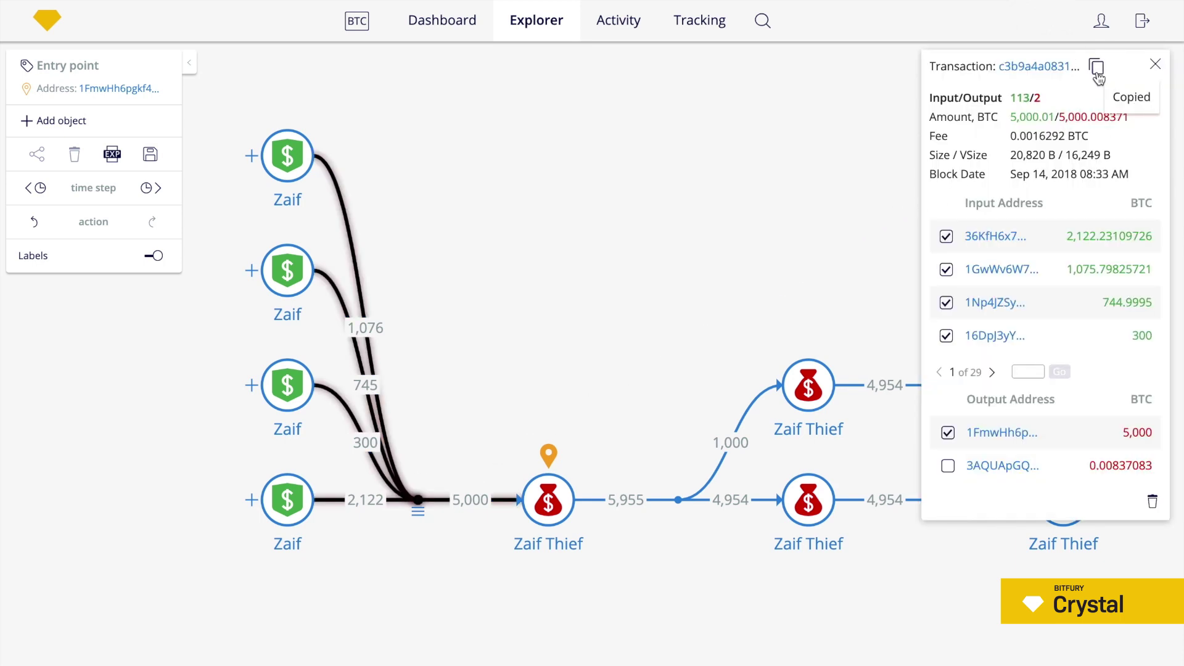
- Paste the copied transaction ID into Tracking and open the Zaif Thief tracking results
left_click(713, 37)
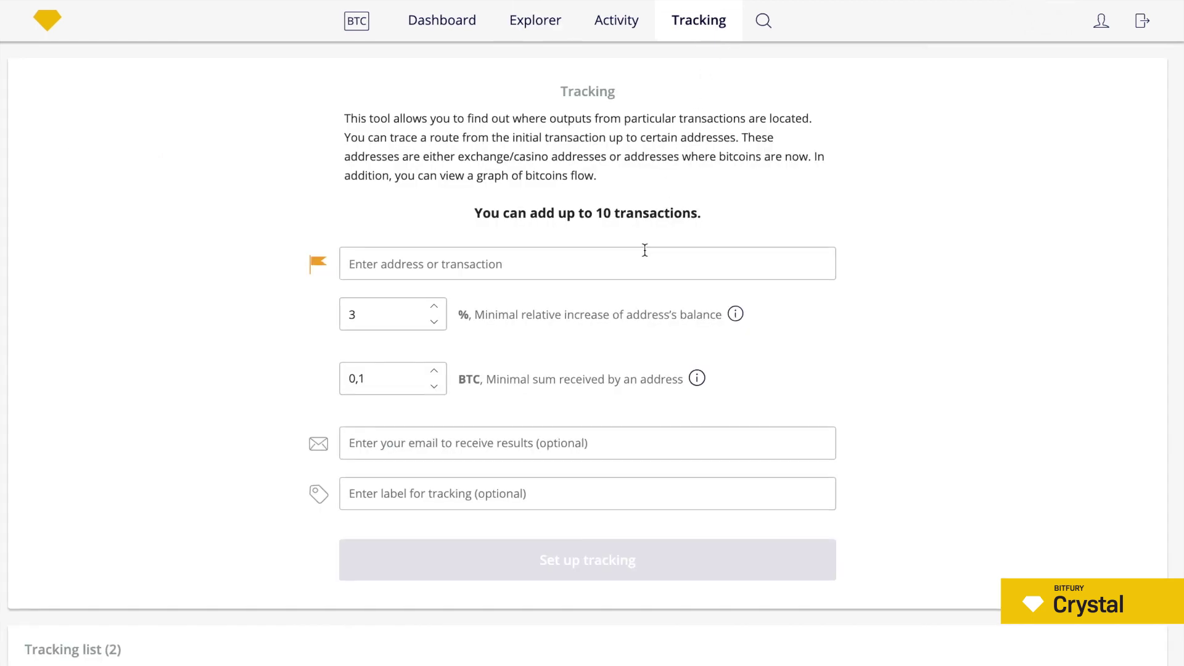
left_click(642, 259)
key("ctrl+v")
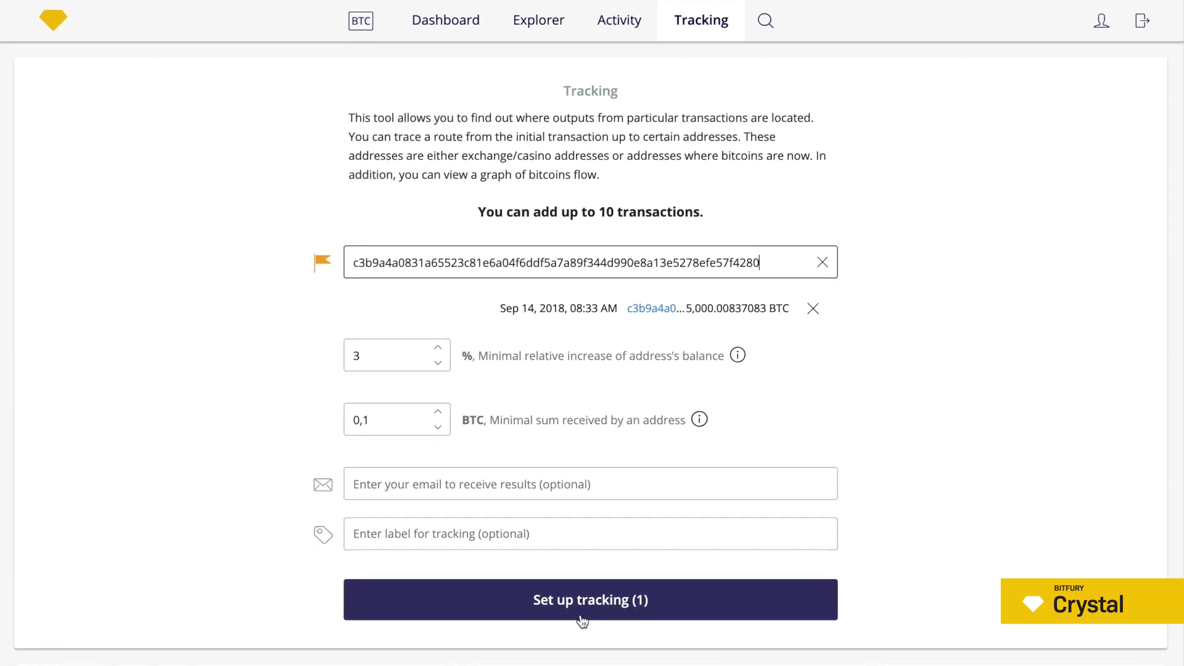
scroll(583, 621, "down", 1)
scroll(583, 621, "down", 4)
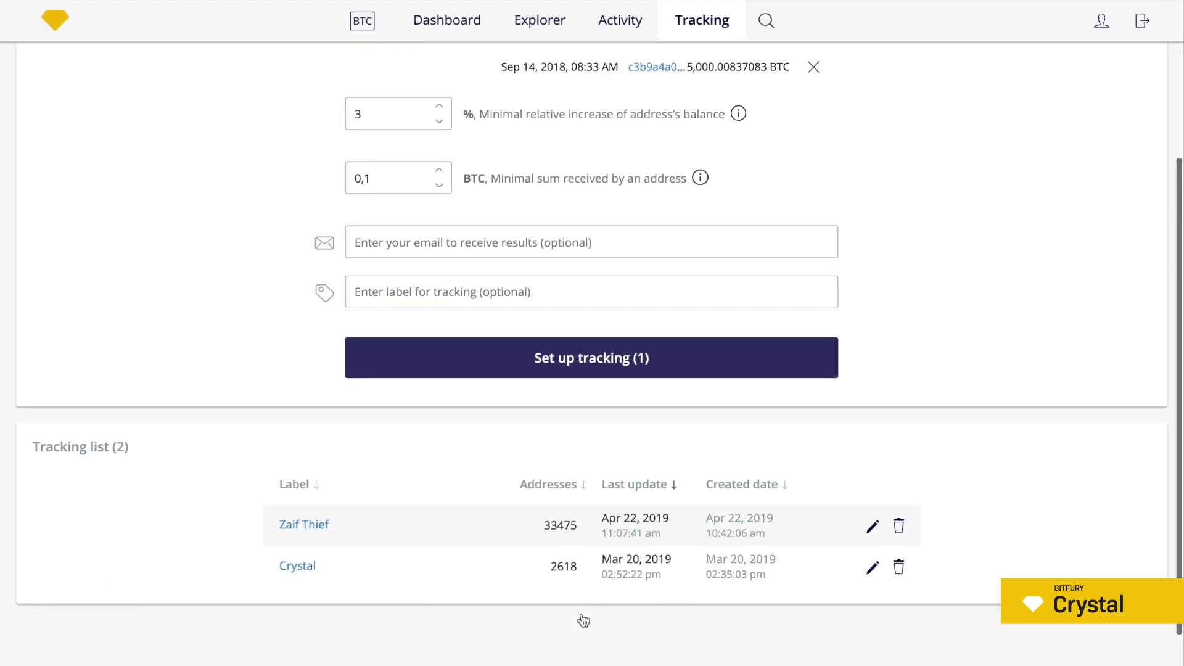
left_click(320, 526)
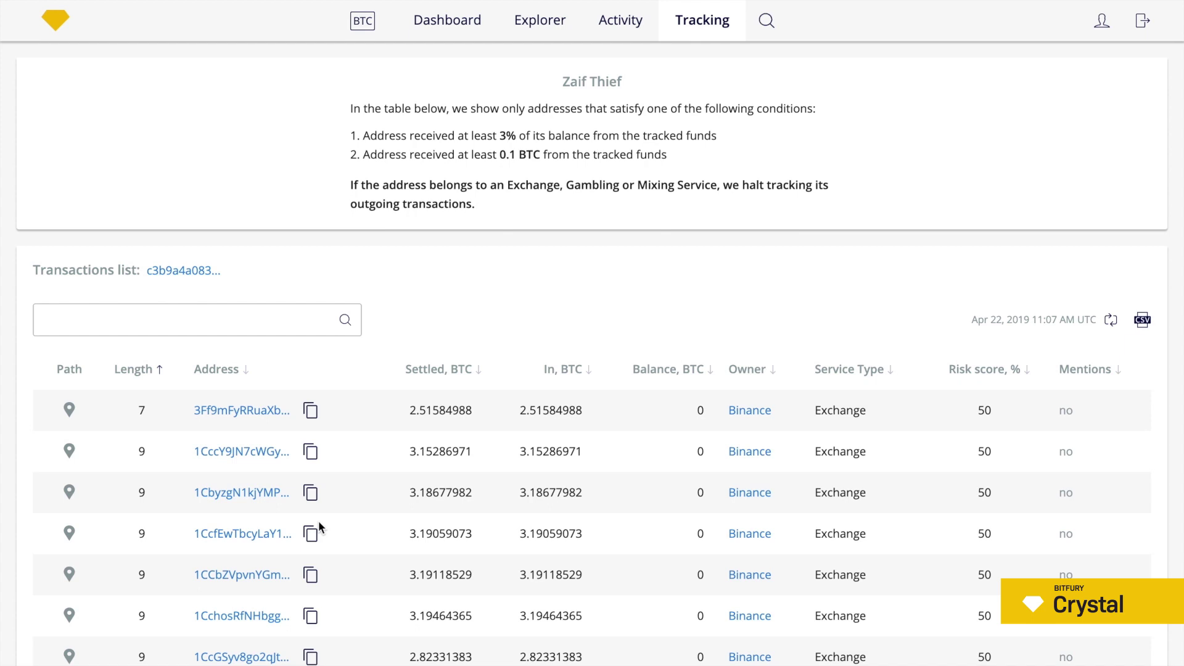
- Show the main path to the first Binance address, from 5,000 BTC down to 2.51585 BTC
left_click(70, 413)
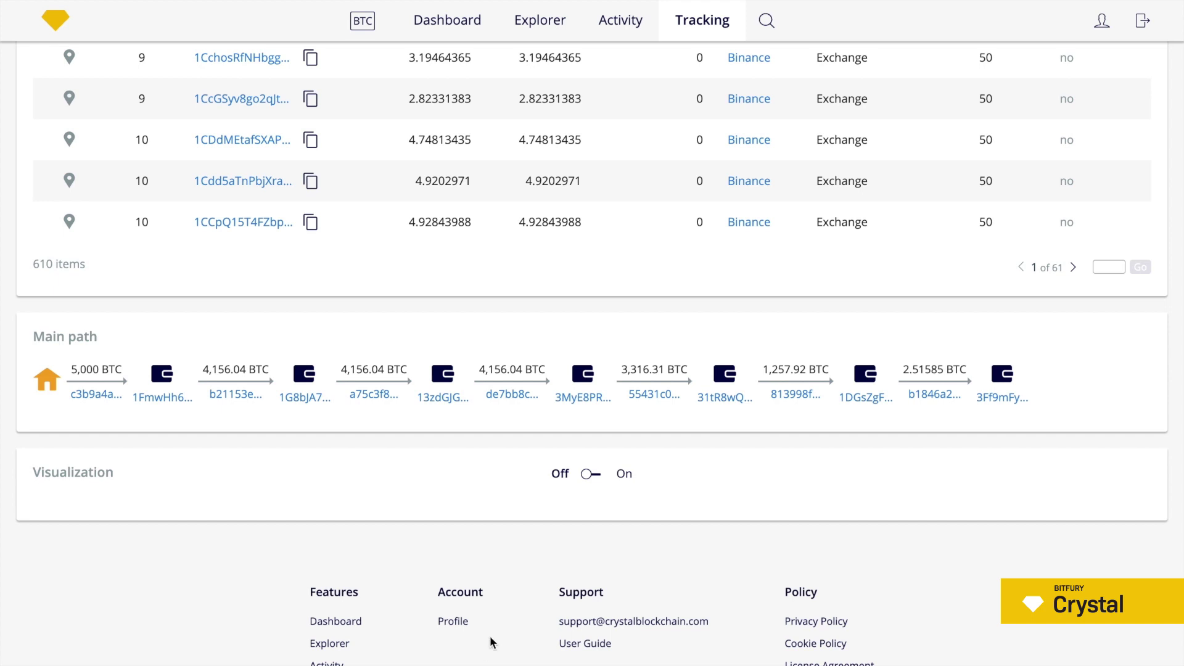
- Open the saved 'Zaif thief withdrawal to Binance' visualization from the Dashboard
left_click(482, 31)
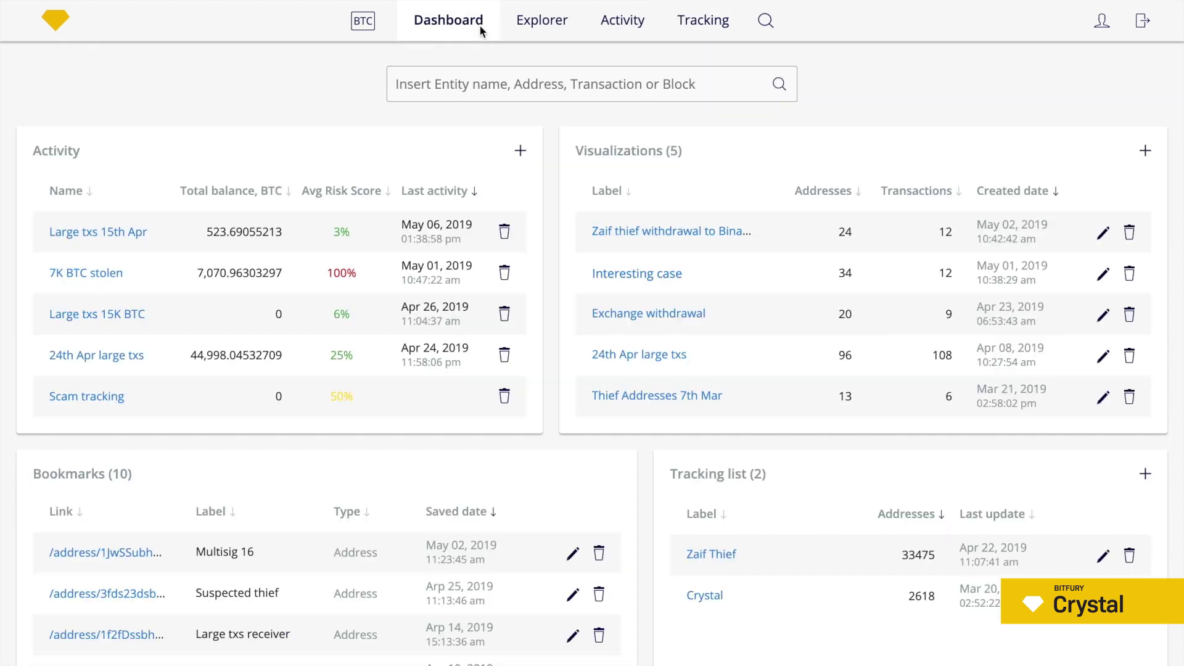
left_click(674, 231)
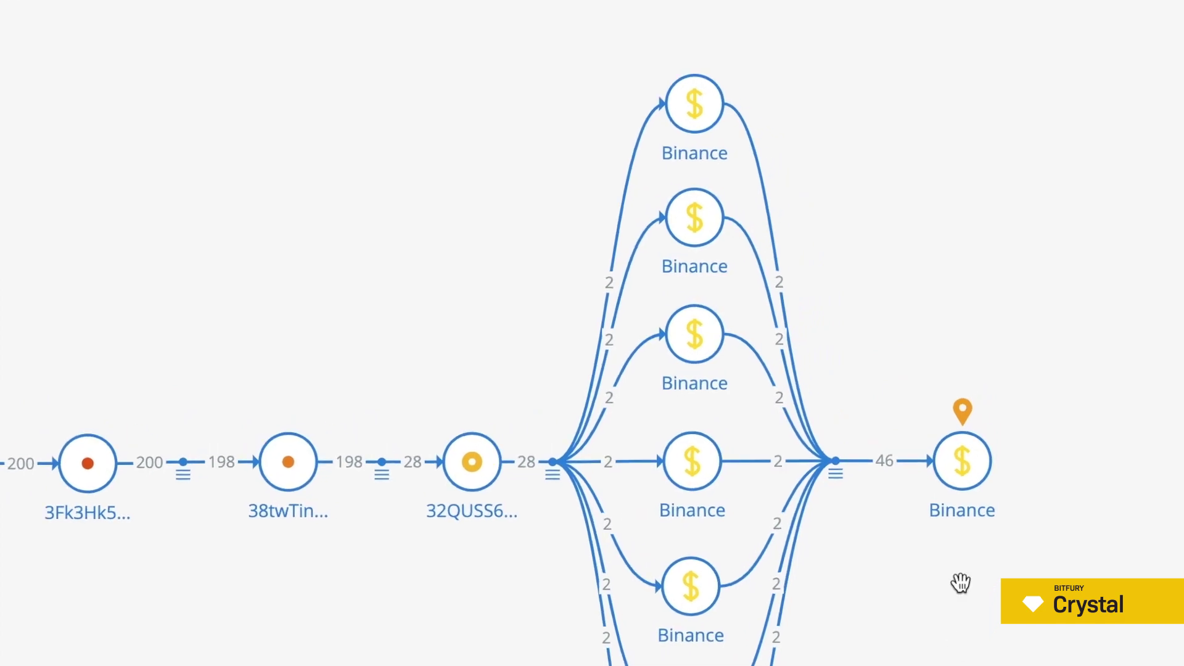
mouse_move(984, 452)
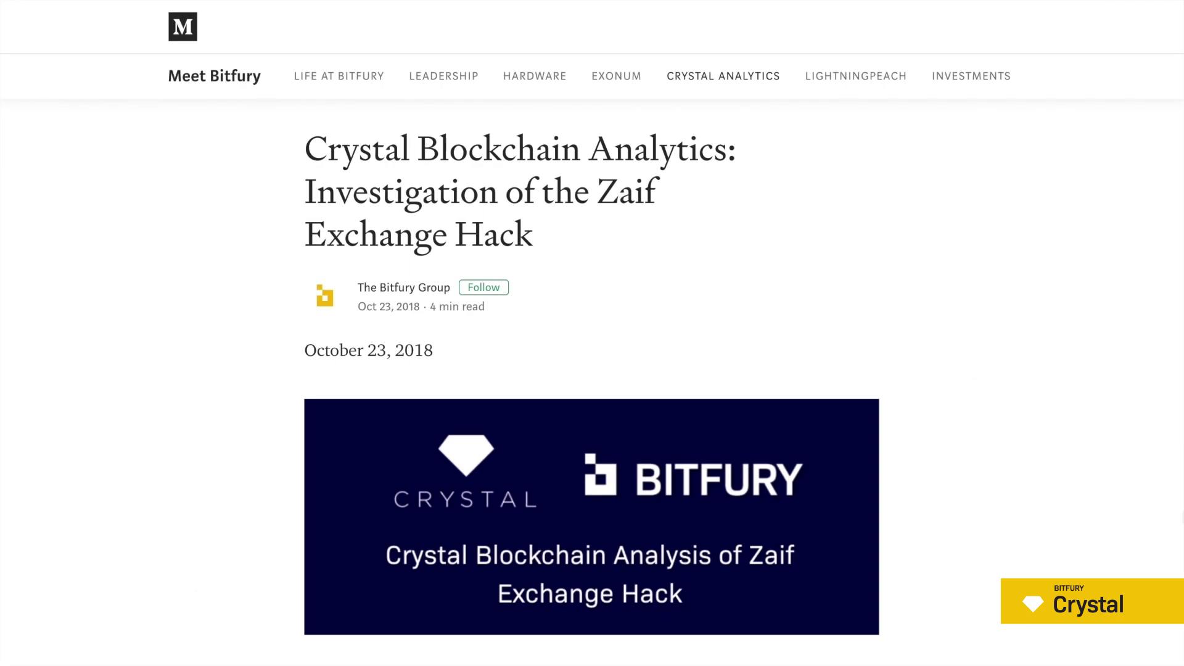
scroll(592, 332, "down", 2)
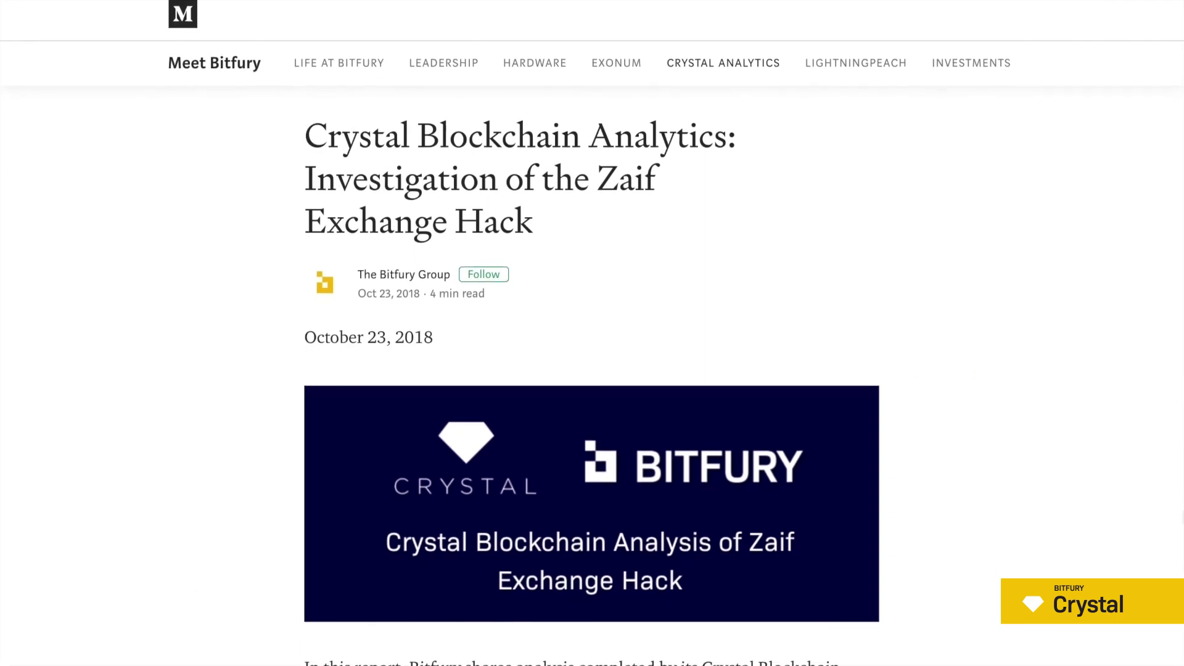
scroll(592, 333, "down", 4)
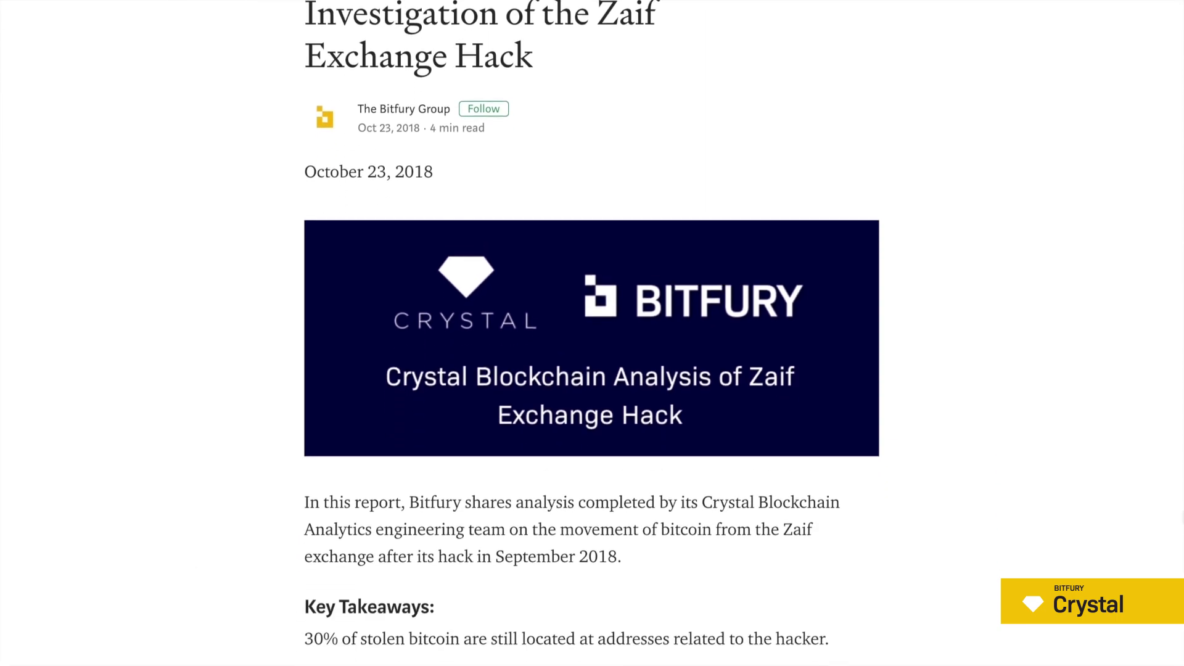